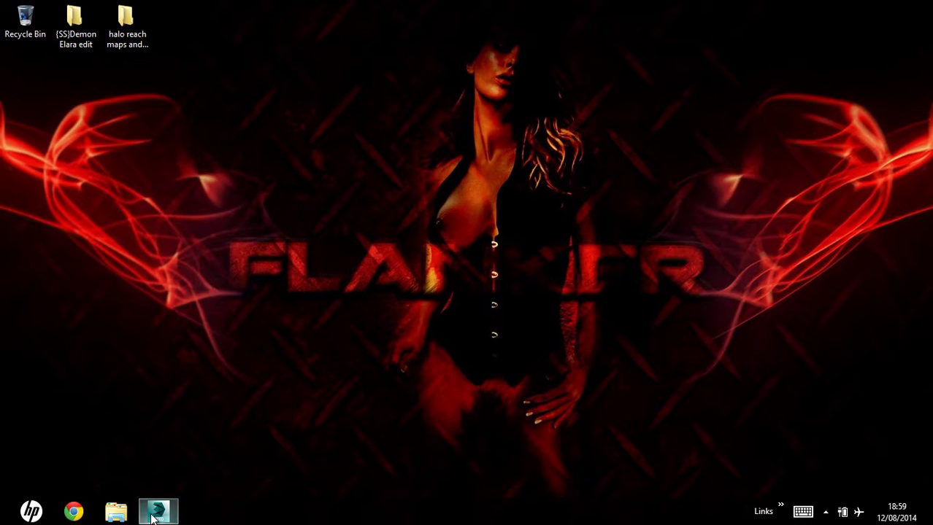
- Open Floodpitbull obj from Personal > 2. foreign data > downloaded tags > sshers4 flood by dragging it into 3ds Max
click(173, 516)
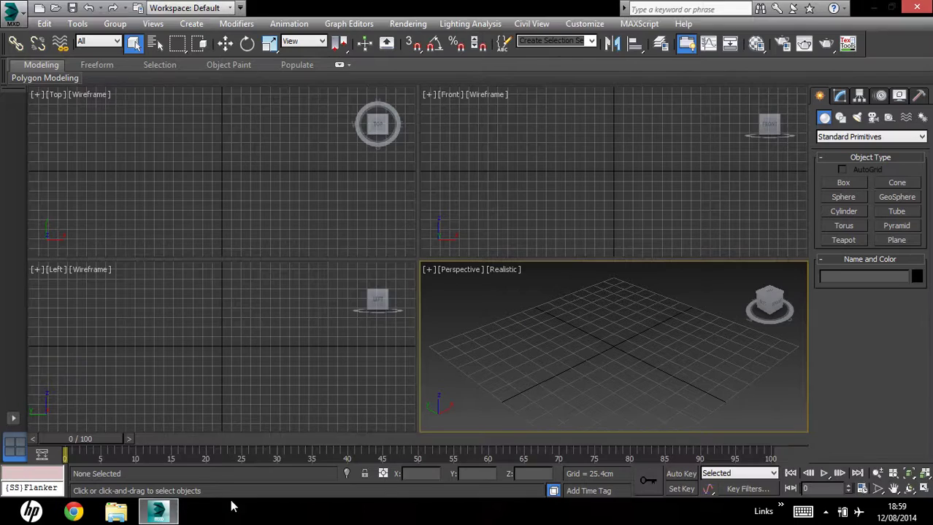
click(115, 512)
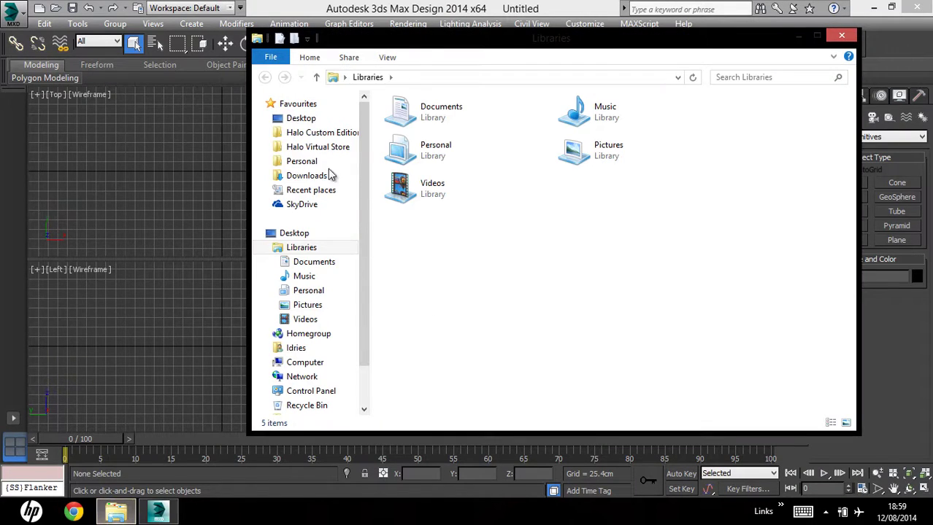
click(301, 161)
click(470, 119)
double_click(454, 136)
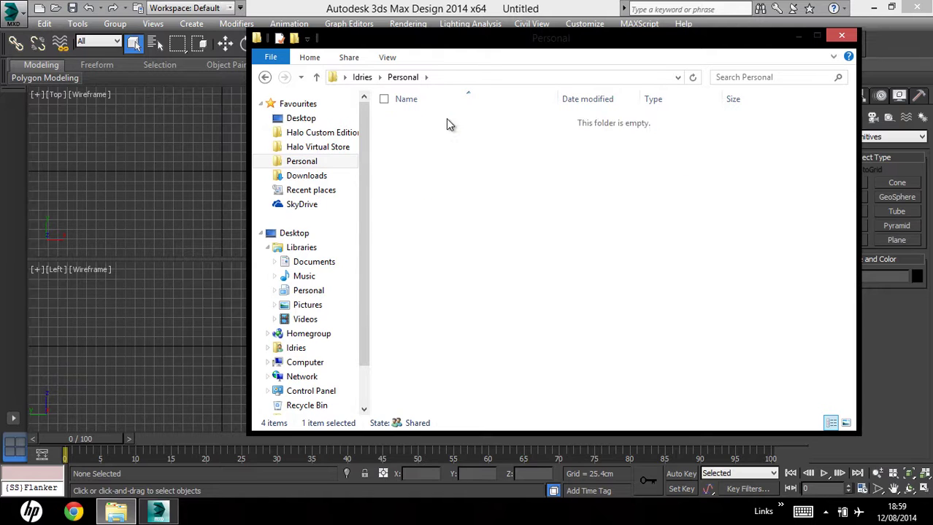
double_click(446, 118)
double_click(433, 162)
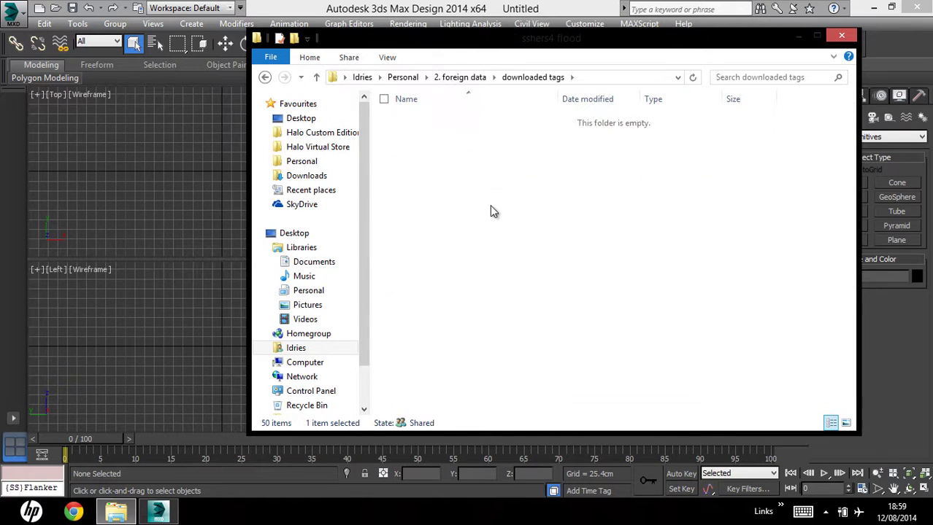
drag(465, 164, 168, 243)
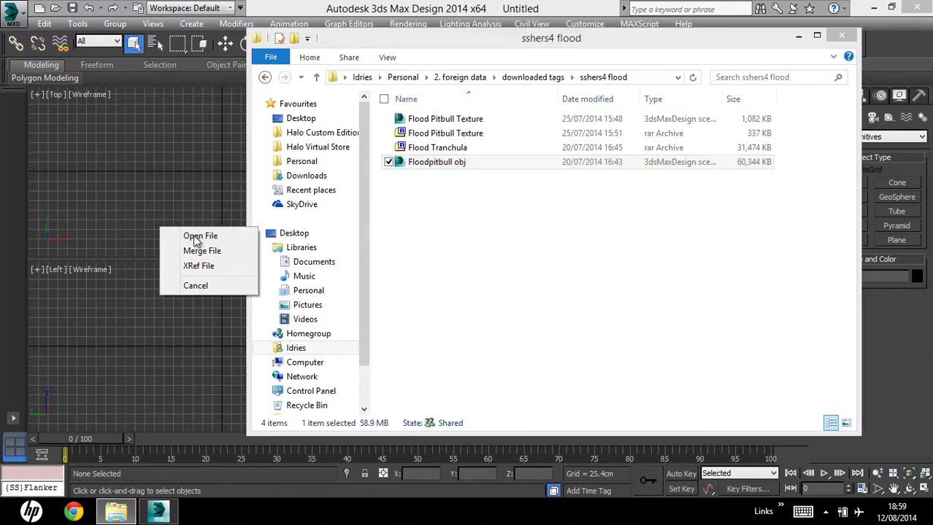
click(197, 238)
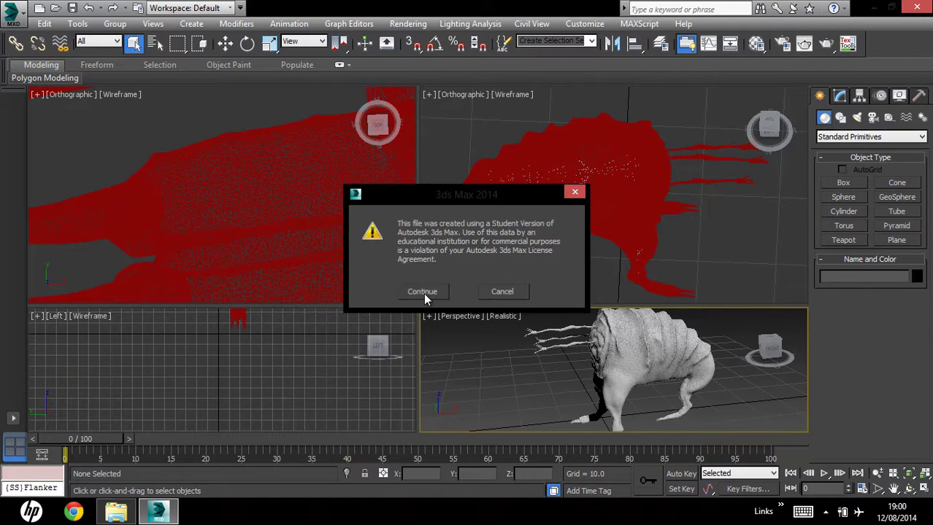
- Dismiss the Student Version warning and show a maximized Perspective view in Shaded mode
click(423, 292)
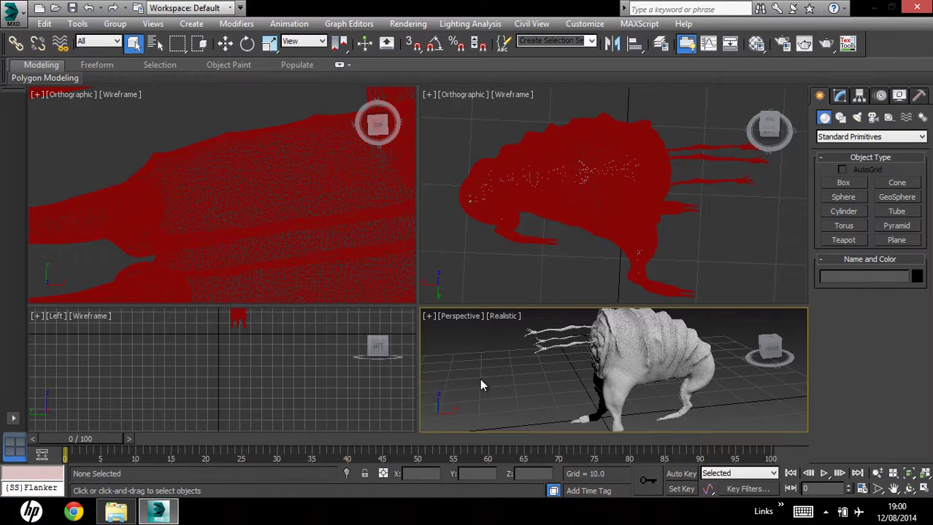
key(alt+w)
click(111, 95)
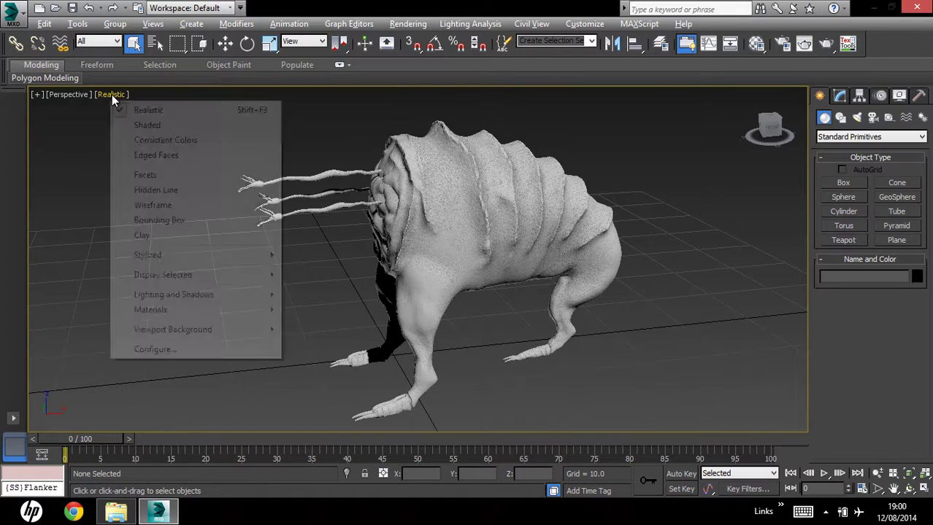
click(121, 127)
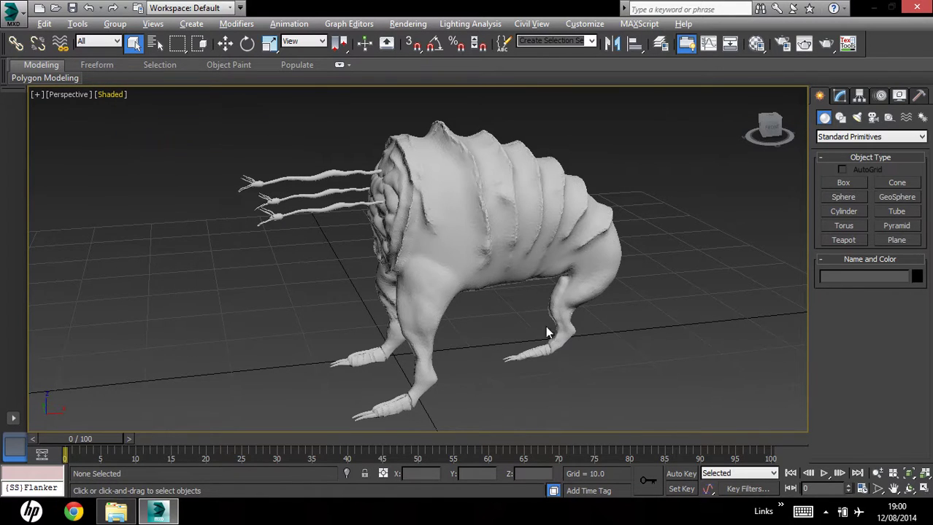
- Select and orbit the creature, displaying statistics of 637,020 polys and 318,612 verts
click(358, 290)
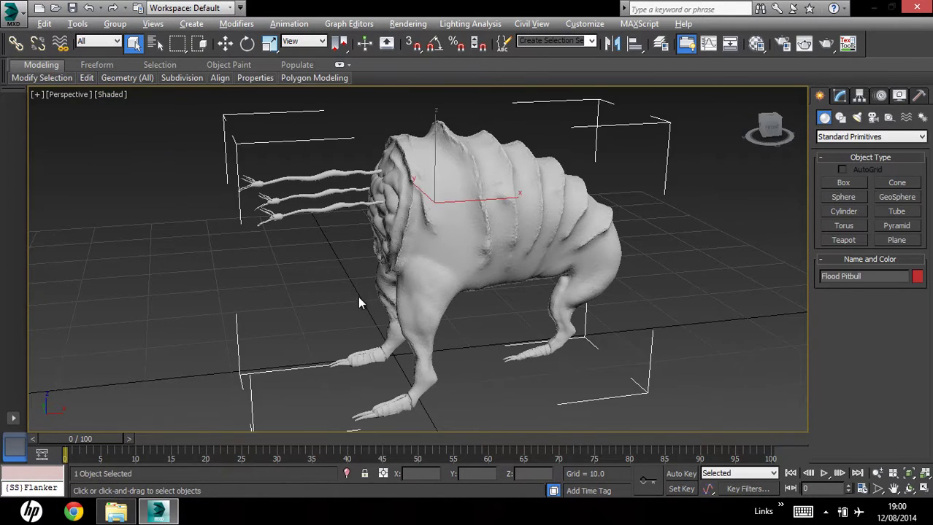
alt+middle_drag(360, 307, 338, 340)
key(7)
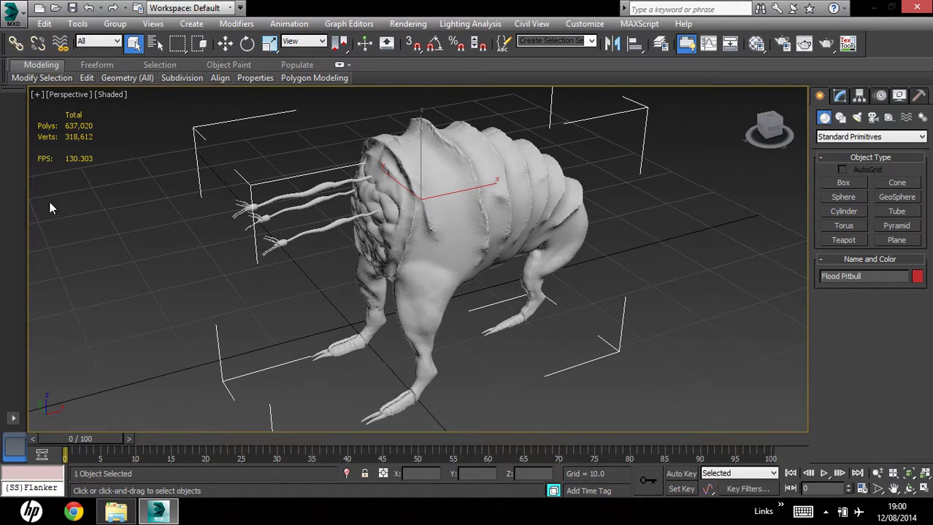
- In Configure Viewports Statistics, drop Frames Per Second, add Triangle Count, and choose Total + Selection
click(37, 95)
click(71, 253)
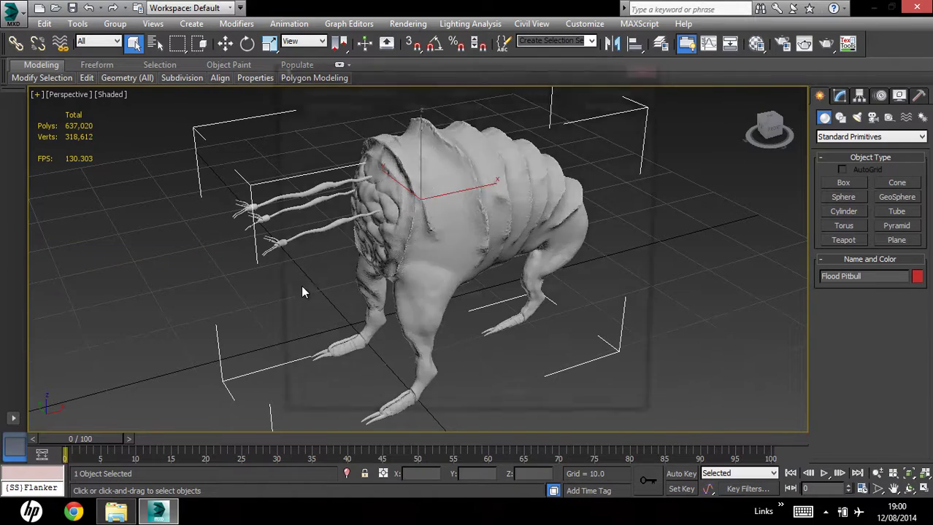
click(337, 106)
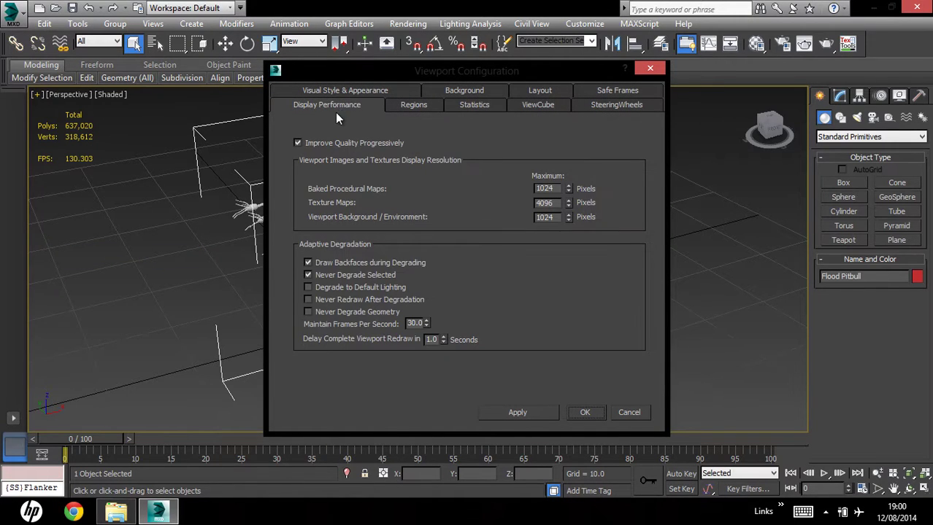
click(470, 107)
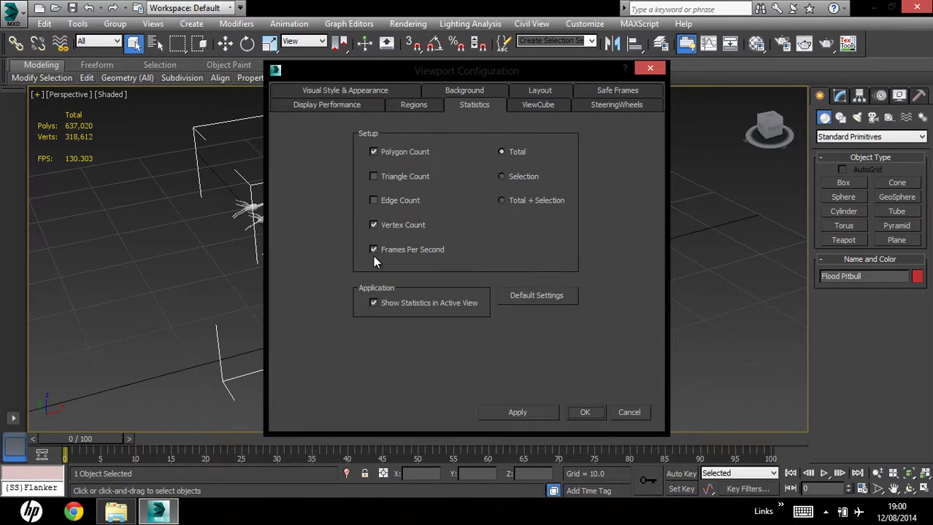
click(373, 250)
click(512, 201)
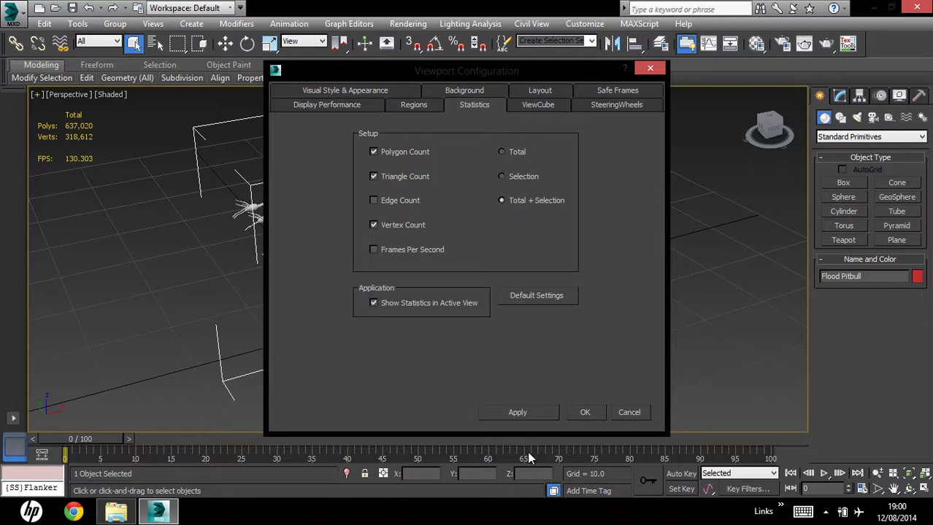
click(508, 414)
click(584, 419)
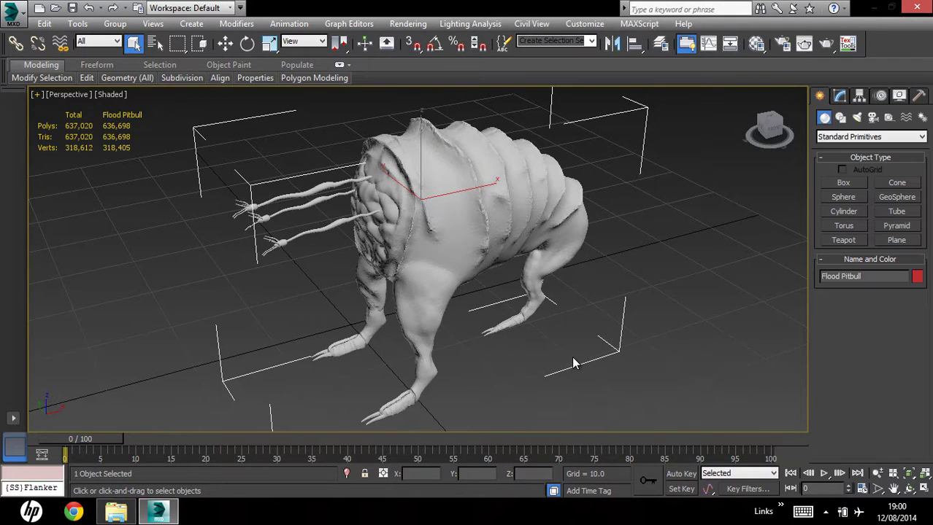
click(548, 362)
middle_drag(548, 363, 558, 353)
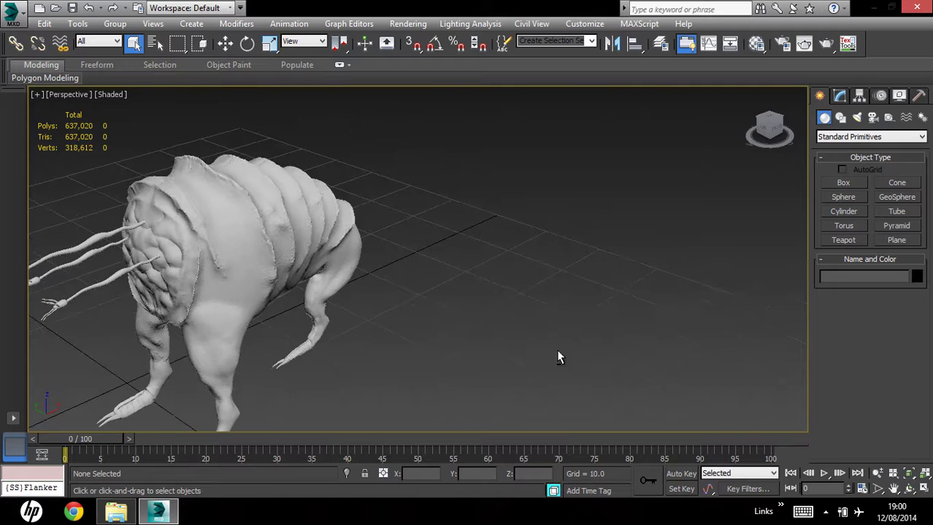
click(279, 259)
middle_drag(279, 260, 371, 253)
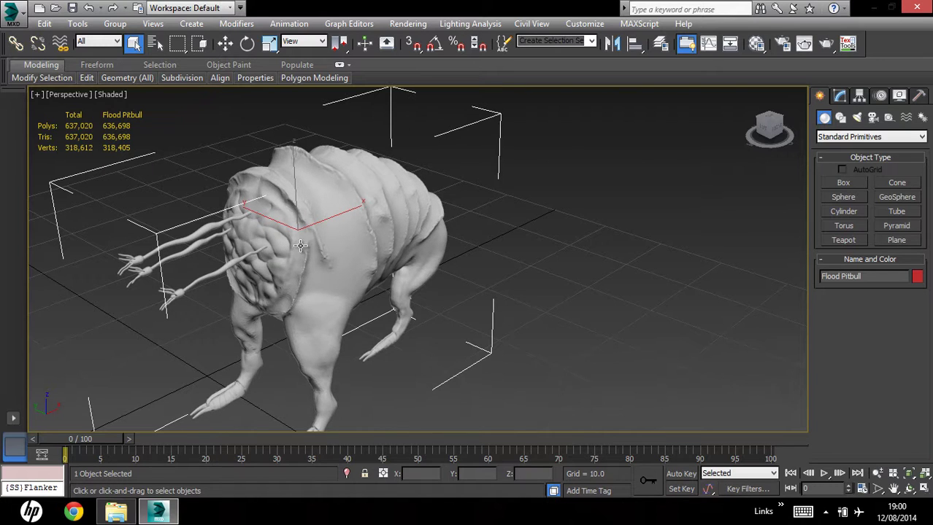
alt+middle_drag(357, 221, 473, 240)
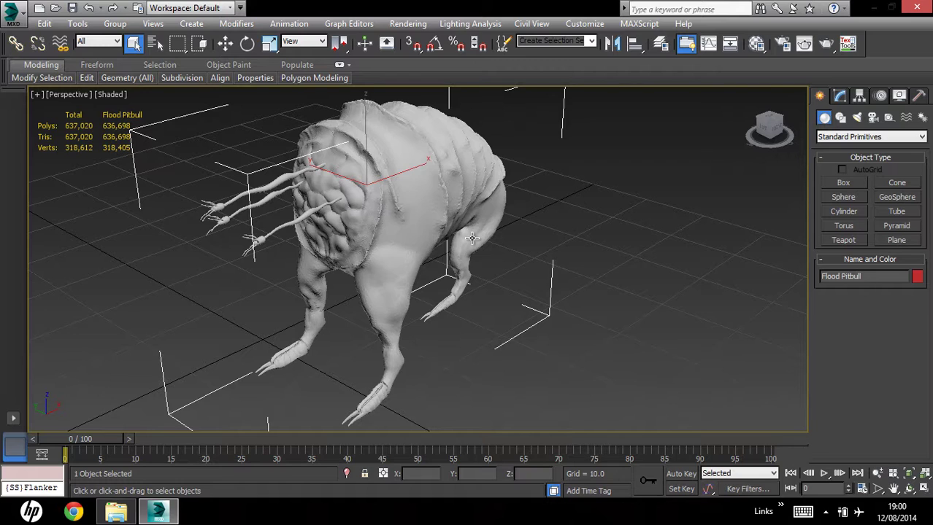
- Convert the creature to Editable Poly, then add ProOptimizer by typing 'pro' in the Modifier List
right_click(373, 140)
click(517, 275)
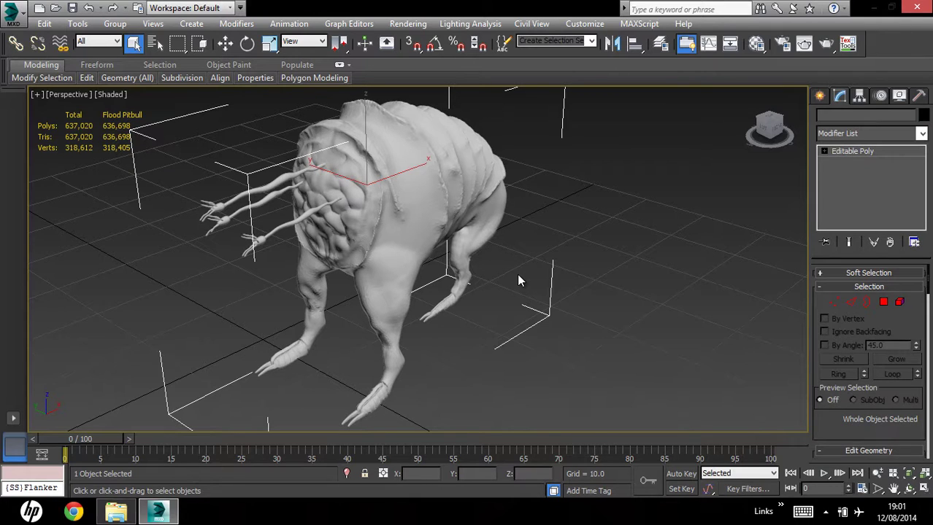
click(872, 135)
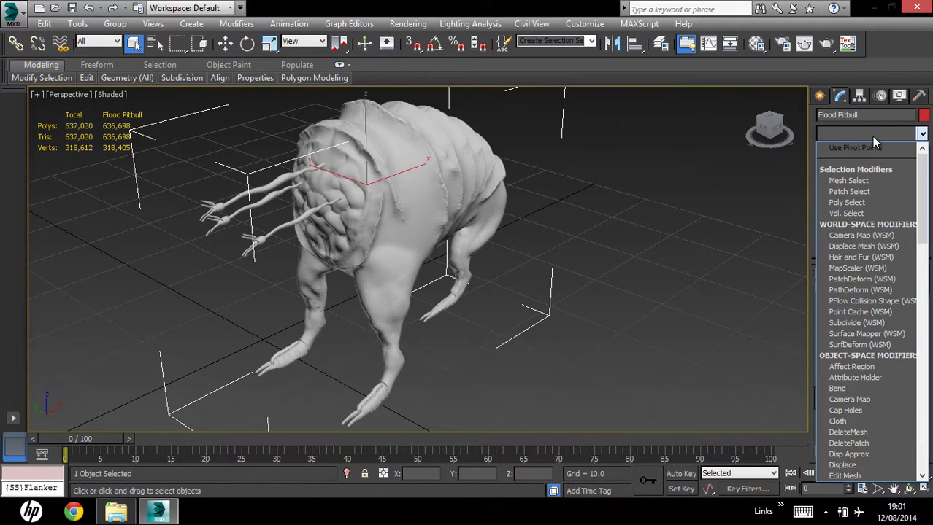
text(pro)
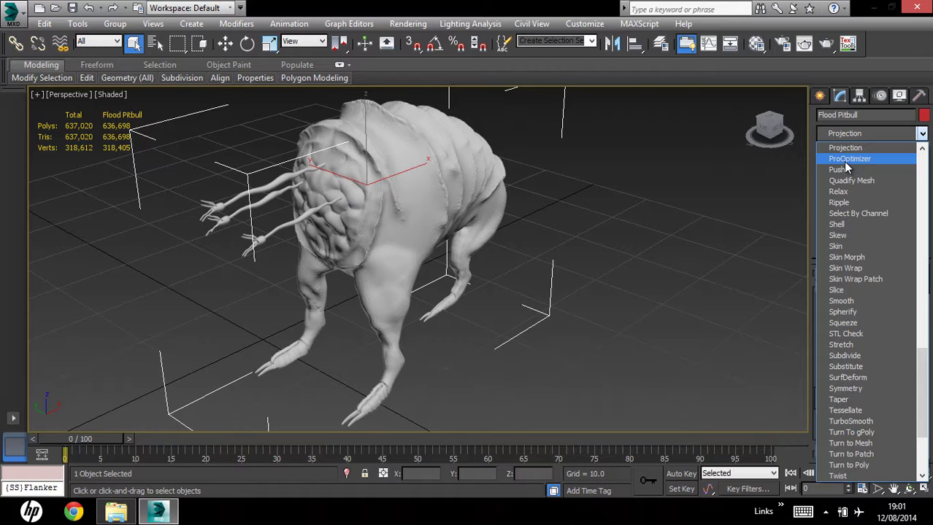
key(Down)
key(Return)
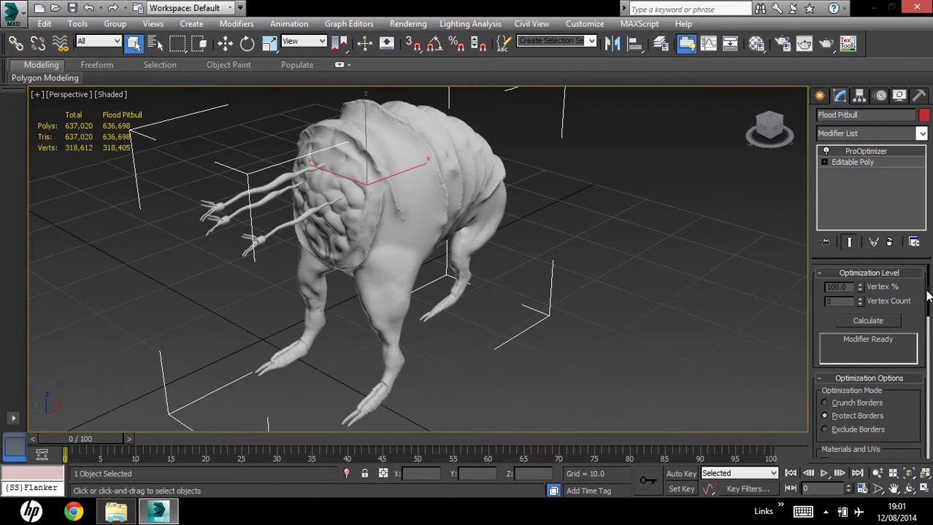
scroll(927, 295, down, 3)
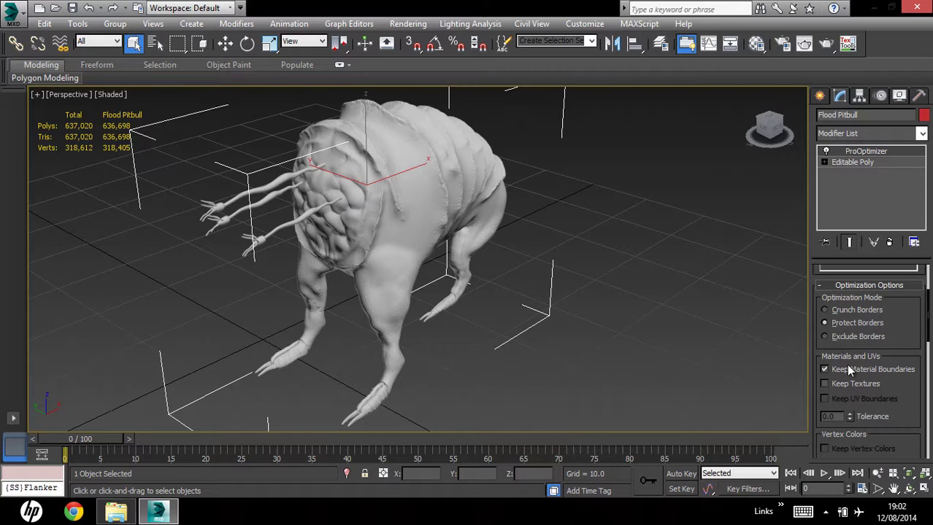
drag(928, 324, 929, 424)
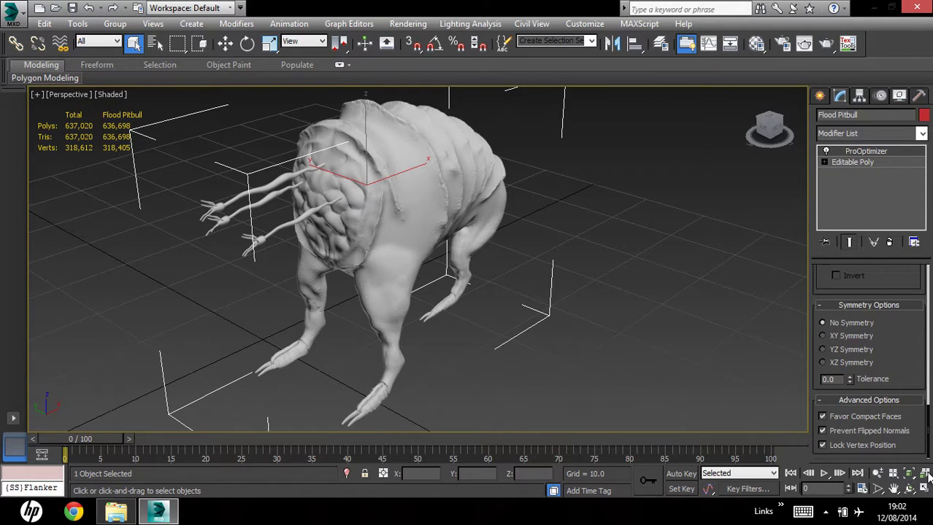
drag(928, 476, 929, 335)
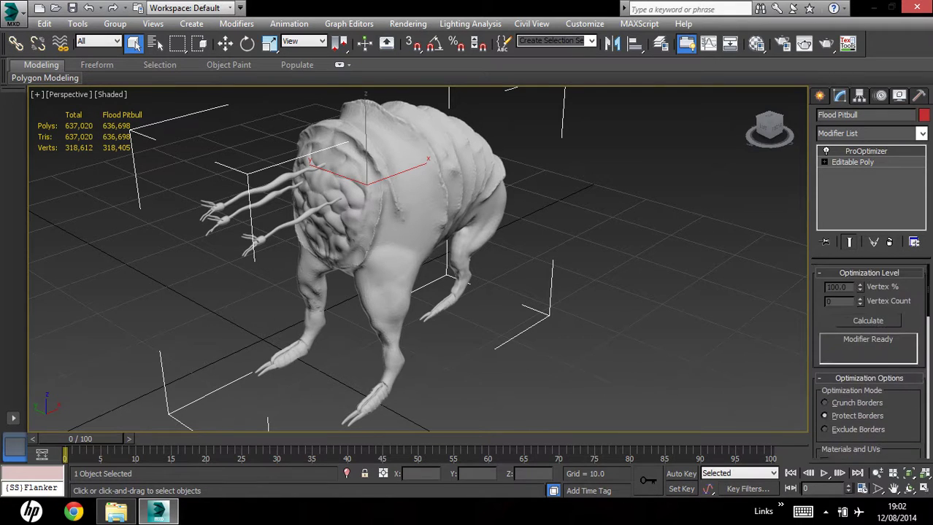
- Calculate ProOptimizer, reporting 318405 points and 636698 faces at 100%
click(870, 322)
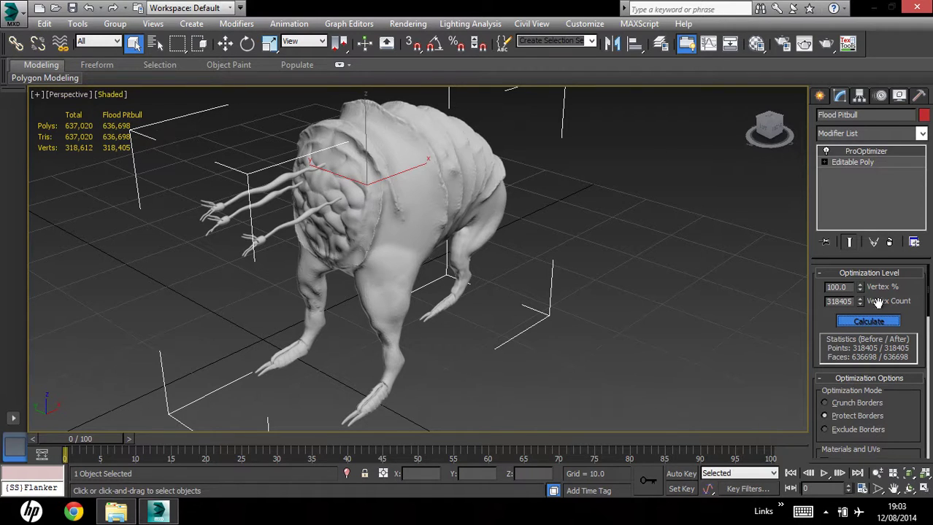
- Set Vertex % to 50 and orbit to check the 318,292 polys and 159,202 verts
click(838, 287)
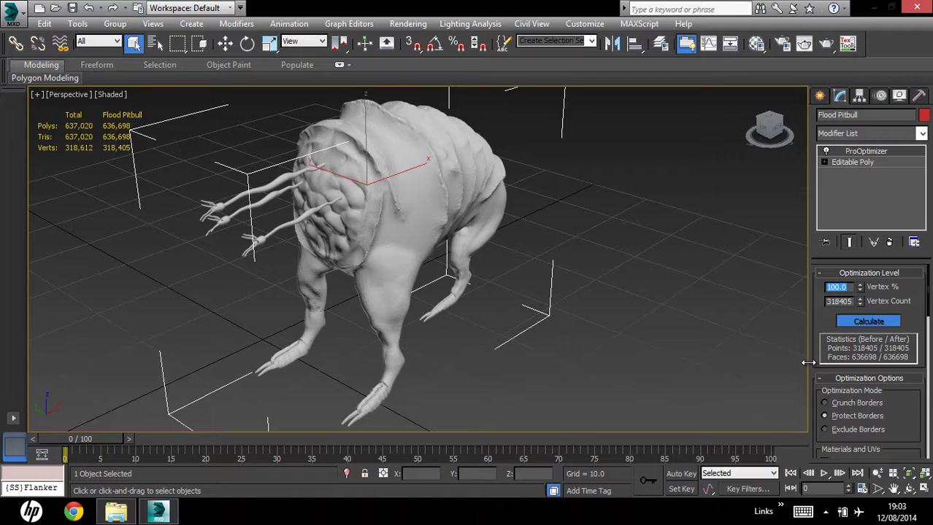
text(50)
key(Return)
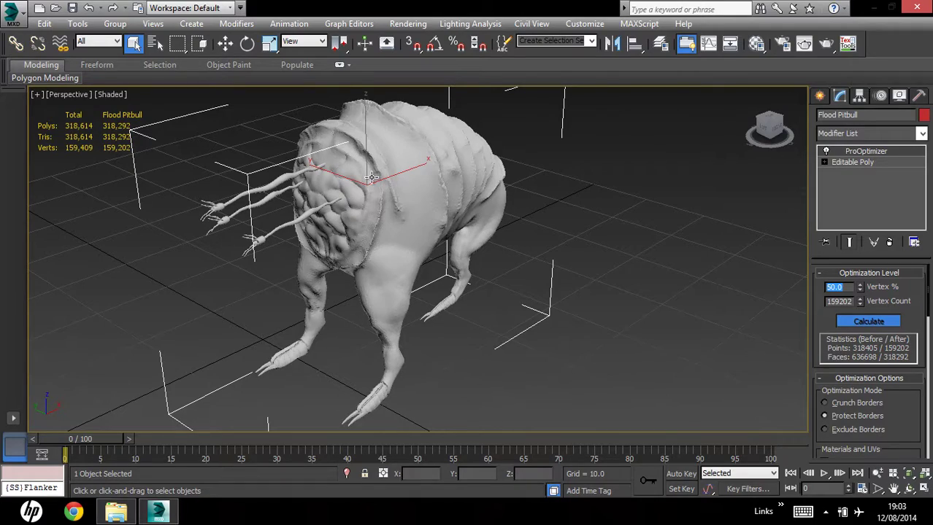
alt+middle_drag(375, 179, 356, 214)
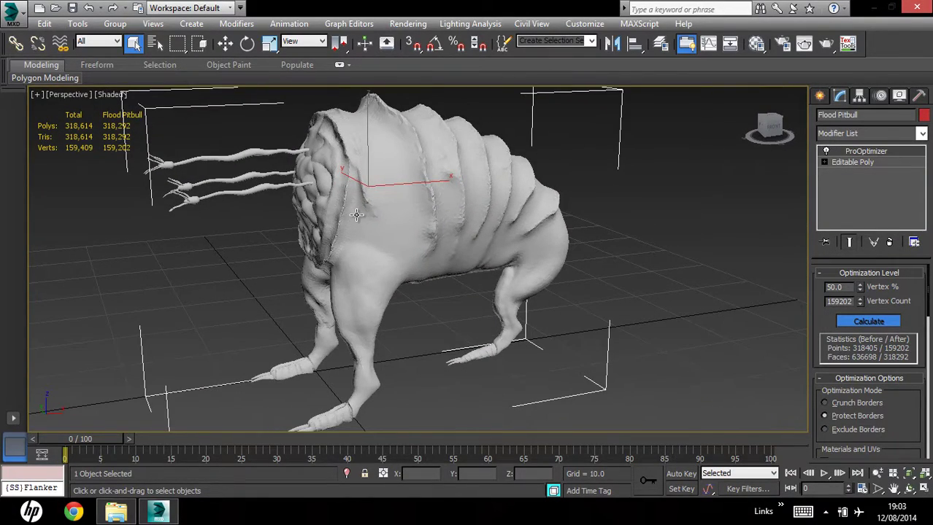
- Reset the optimization to the full mesh and switch the view to Shaded + Edged Faces
click(849, 288)
click(111, 95)
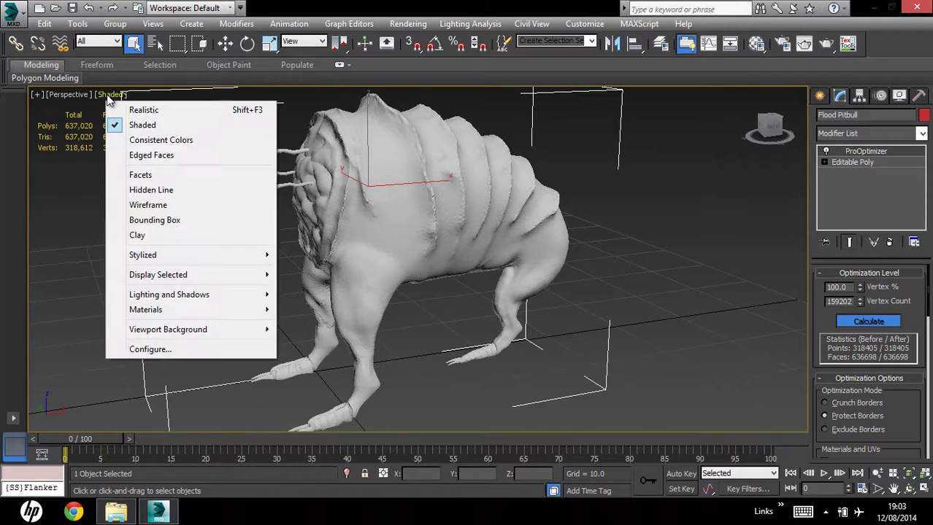
click(122, 155)
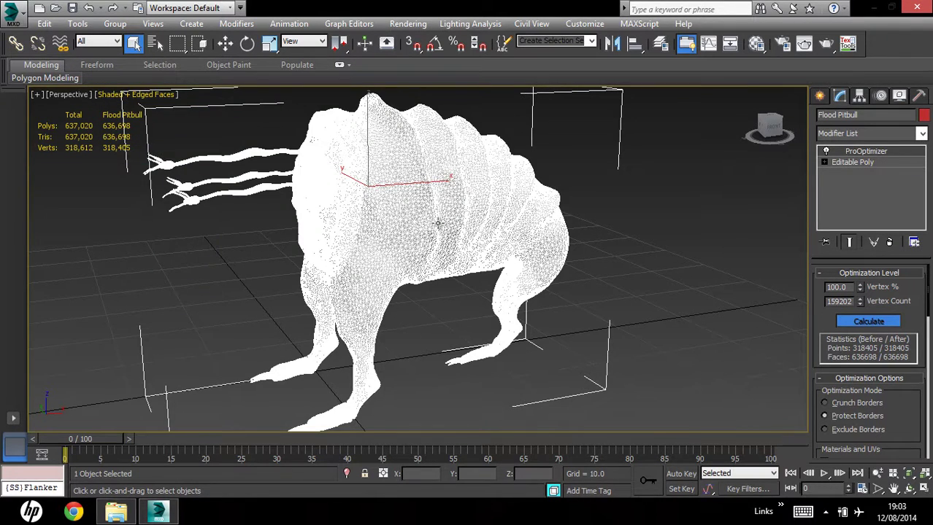
- Enter 50 as ProOptimizer's Vertex % to halve the mesh again
click(837, 286)
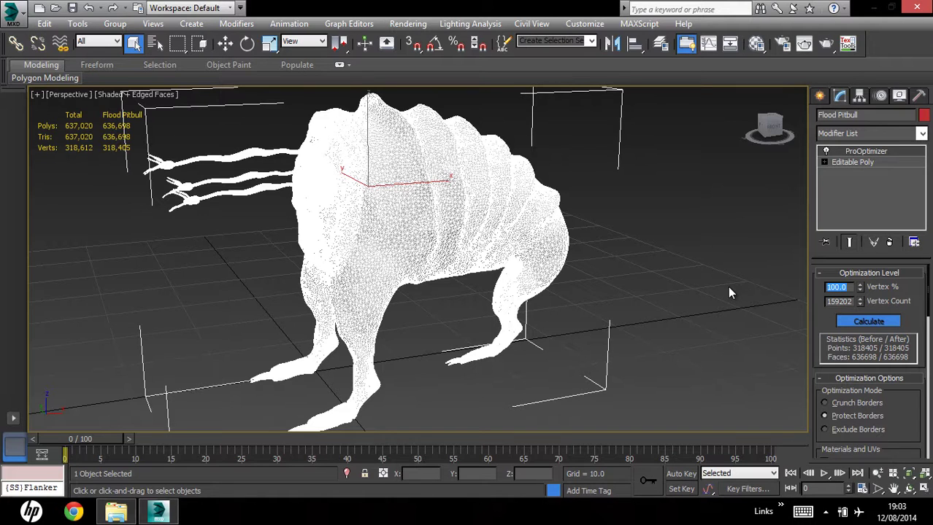
text(50)
key(Return)
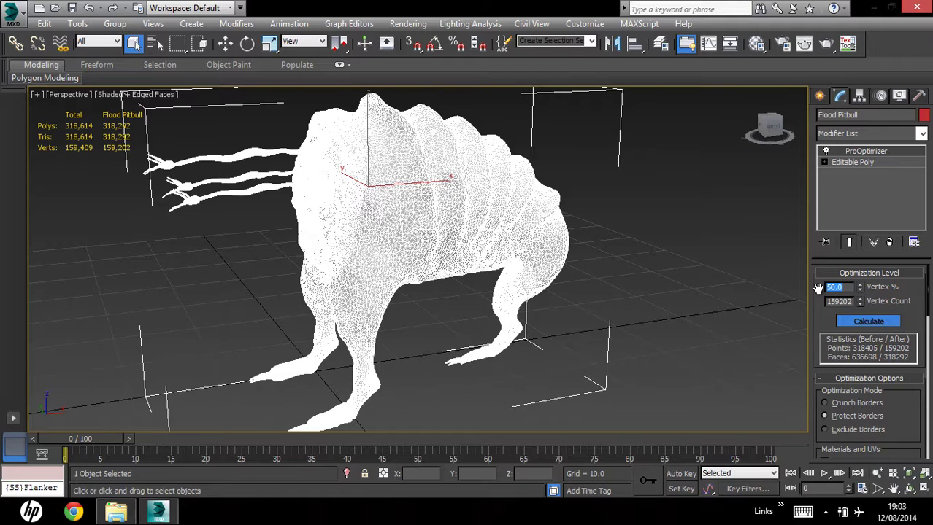
- Turn off Edged Faces and reduce Vertex % to 10, orbiting to inspect the result
text(10)
click(102, 94)
click(171, 154)
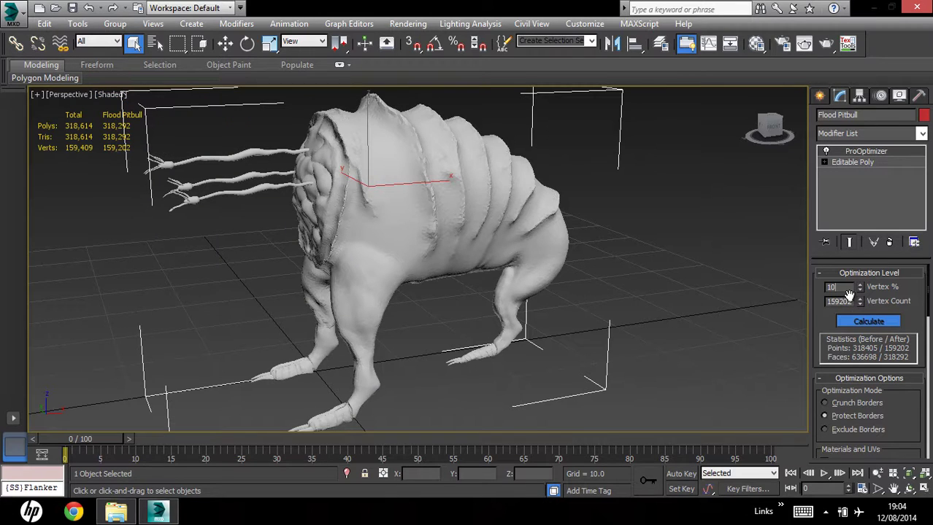
key(Return)
alt+middle_drag(434, 246, 186, 259)
- Step Vertex % down through 6.5 and 4.575 to 3.25, leaving 10,348 verts and 20,584 polys
double_click(829, 286)
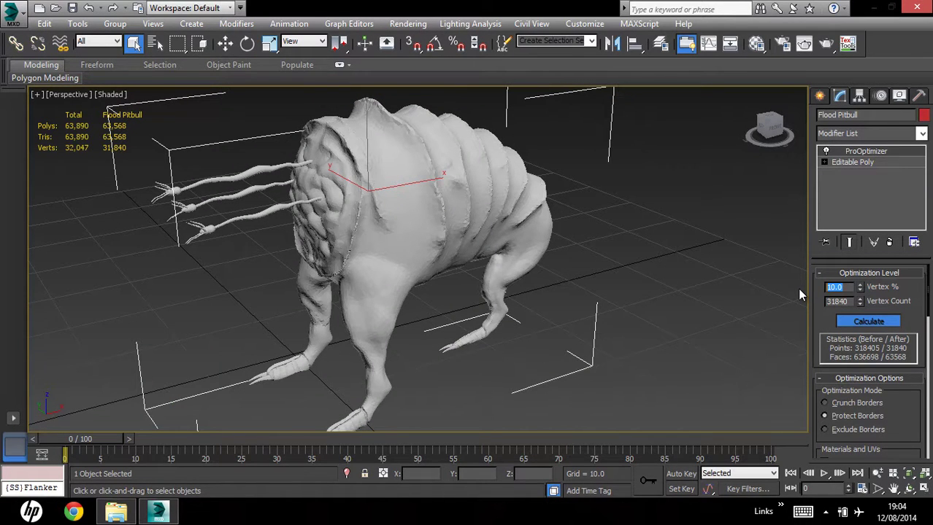
text(6.5)
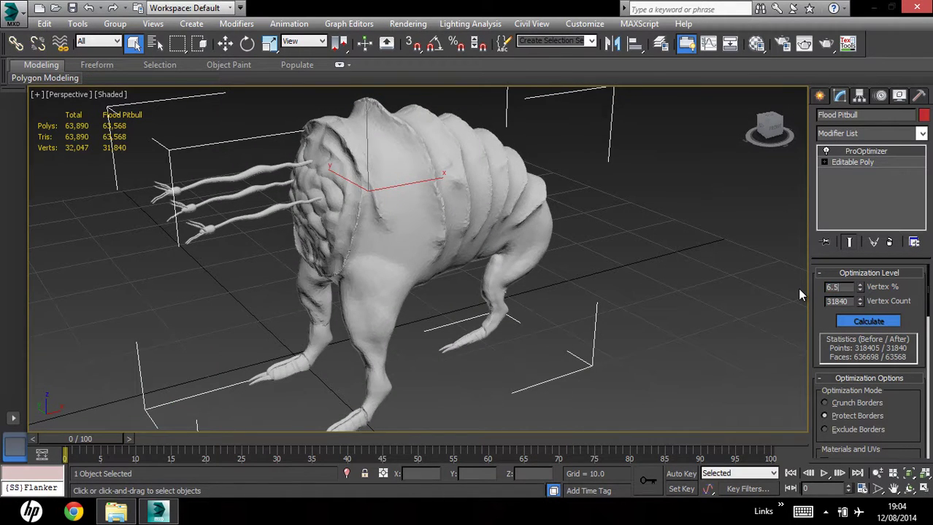
key(Return)
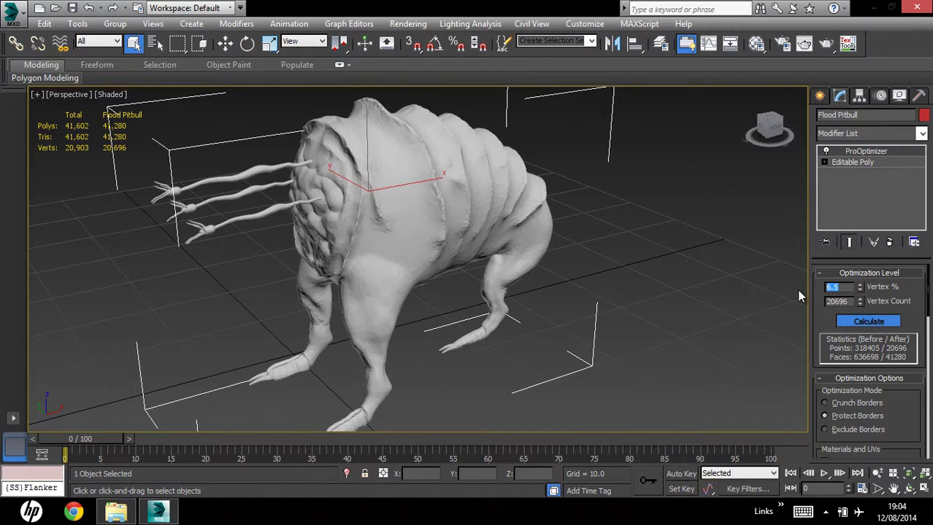
text(4.575)
key(Return)
text(3.25)
key(Return)
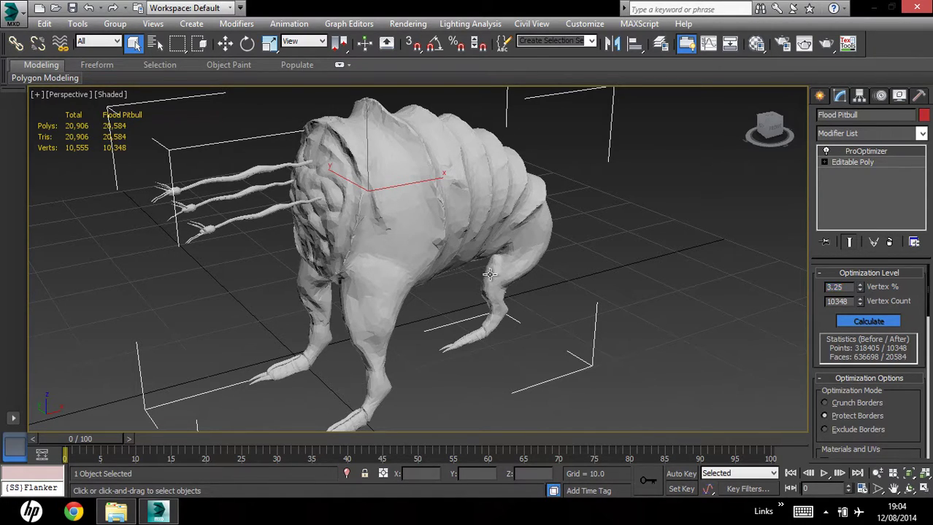
alt+middle_drag(490, 273, 654, 289)
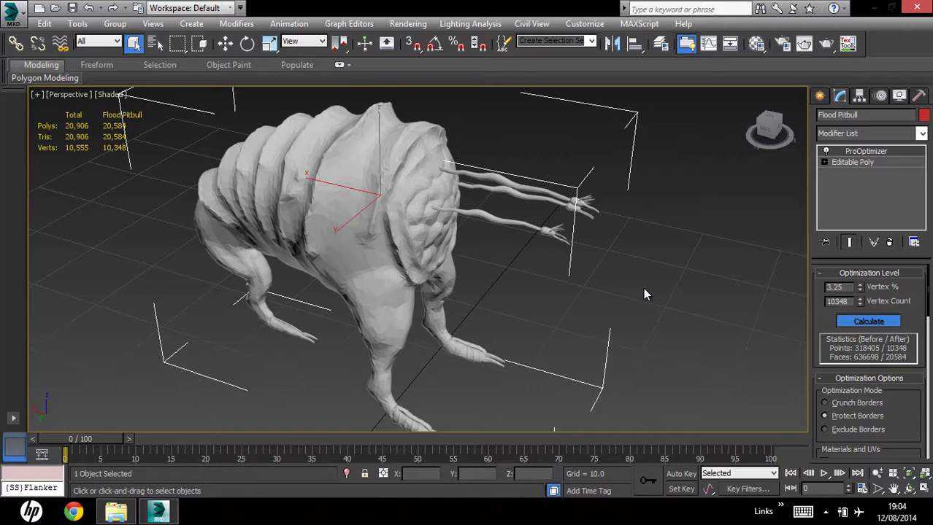
- Lower the Vertex Count target to 10307, then 6000, orbiting to a side view
click(860, 304)
double_click(846, 302)
text(10307)
key(Return)
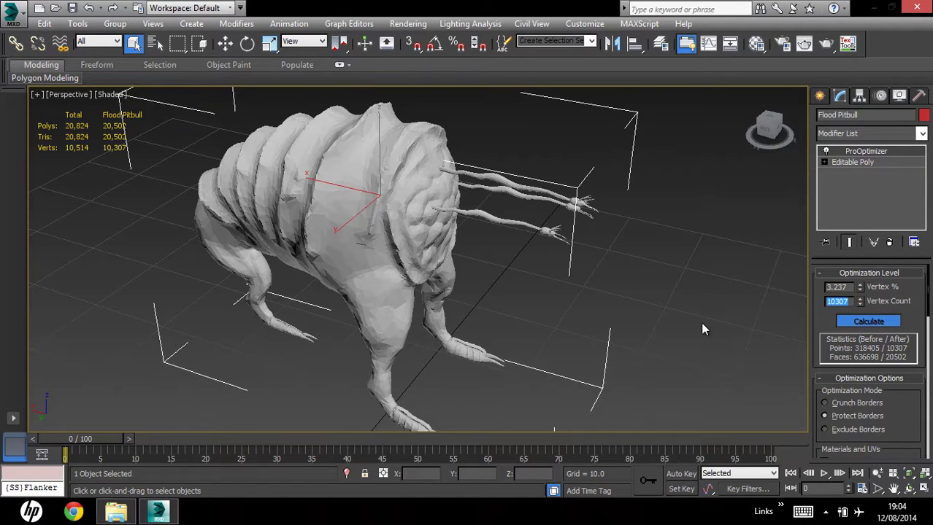
text(600)
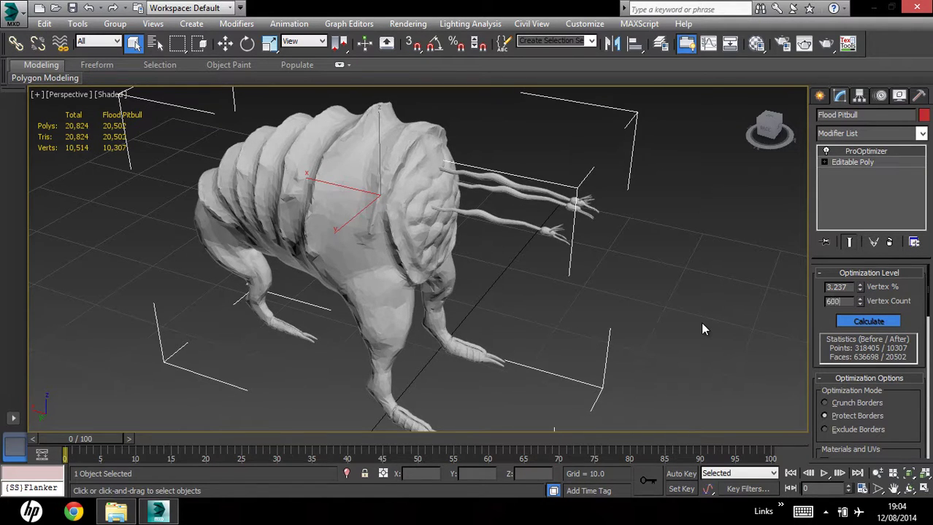
text(0)
key(Return)
alt+middle_drag(688, 311, 627, 299)
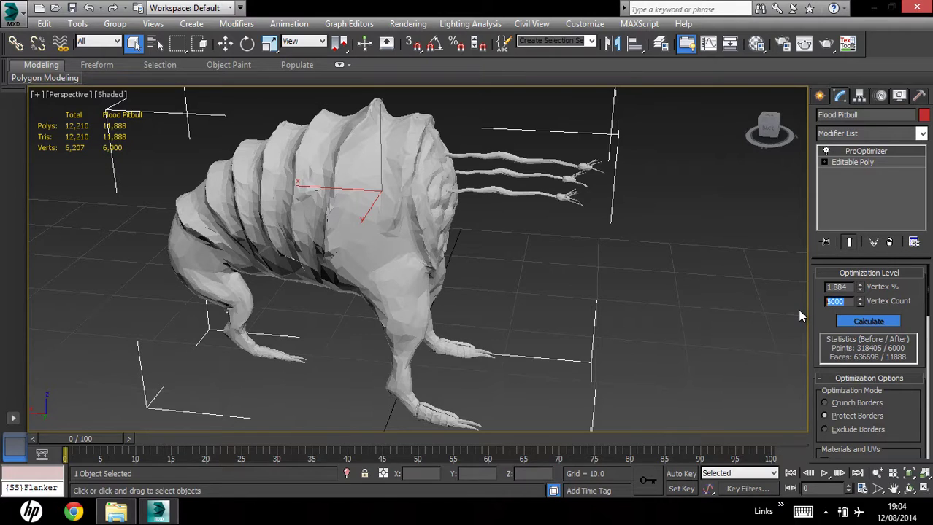
- Lower the Vertex Count to 4500 and then 3200, leaving 6,288 polys, and orbit to inspect
text(4500)
key(Return)
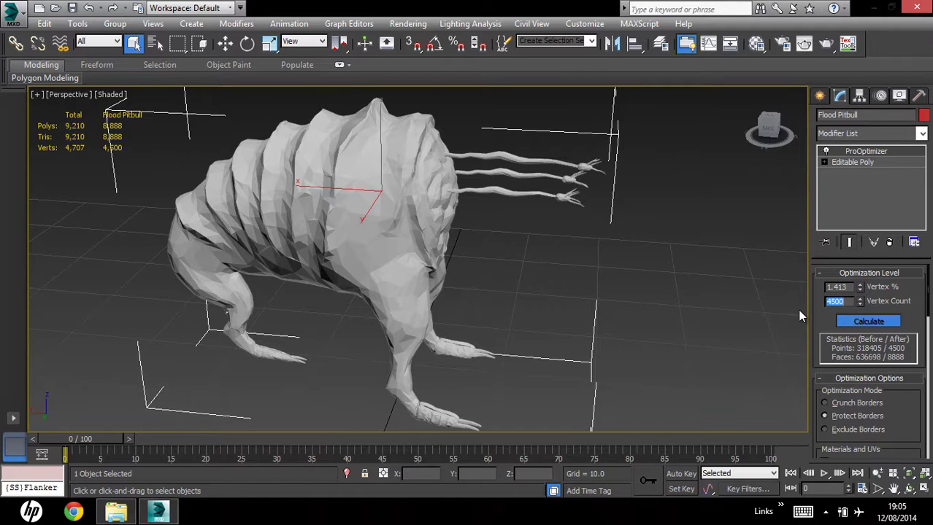
key(BackSpace)
key(Return)
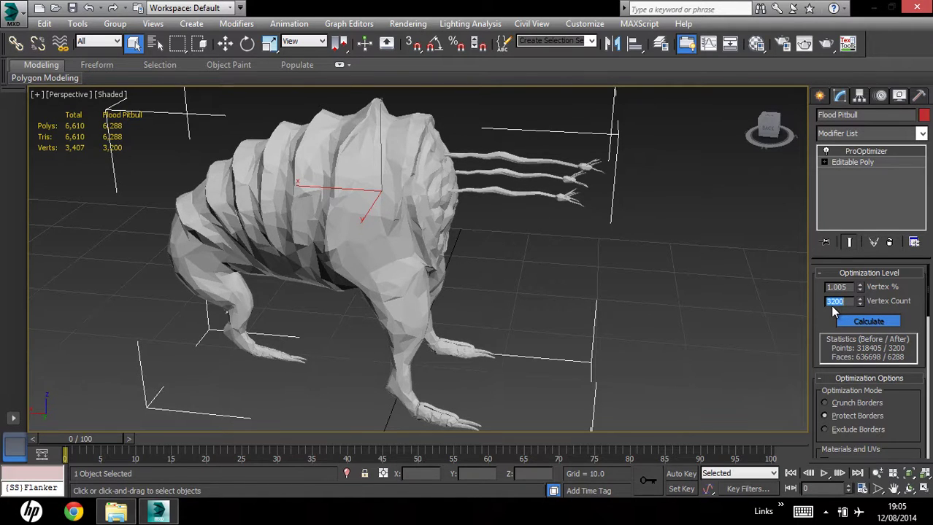
alt+middle_drag(616, 282, 457, 219)
alt+middle_drag(512, 223, 474, 212)
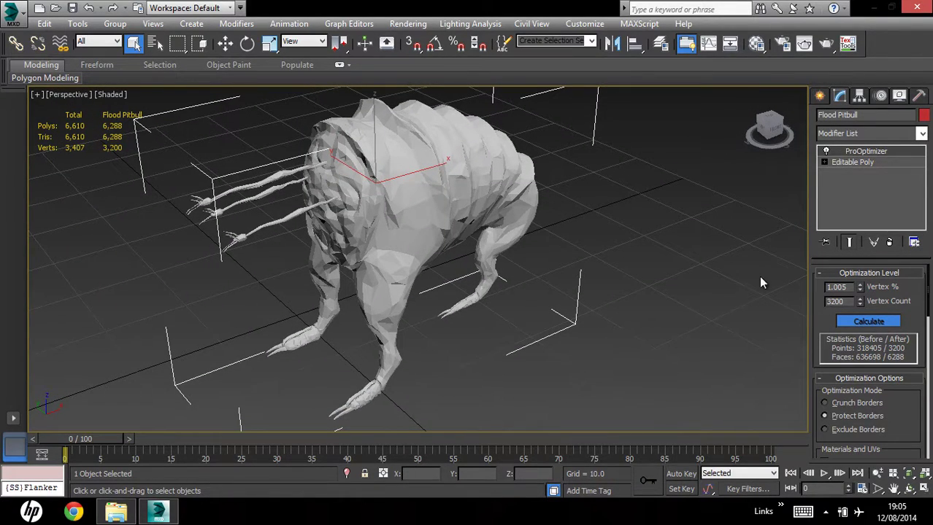
- Collapse the optimized creature into an Editable Poly via Convert To
right_click(541, 273)
mouse_move(526, 262)
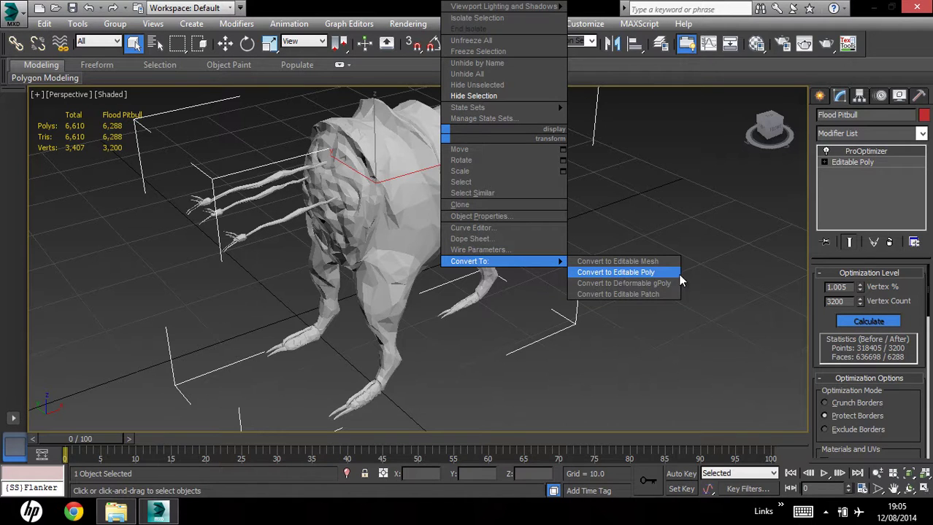
click(649, 269)
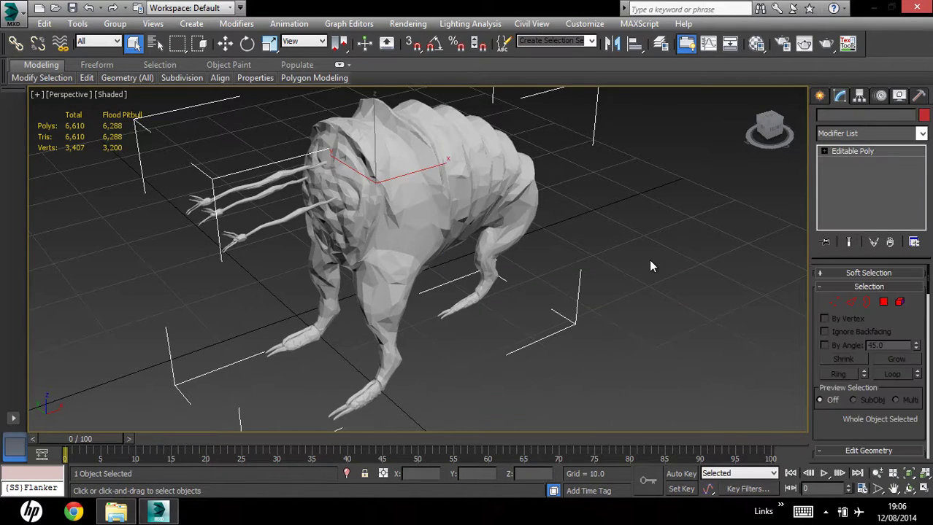
- Switch to Element mode and select all polygons with Ctrl+A
click(898, 302)
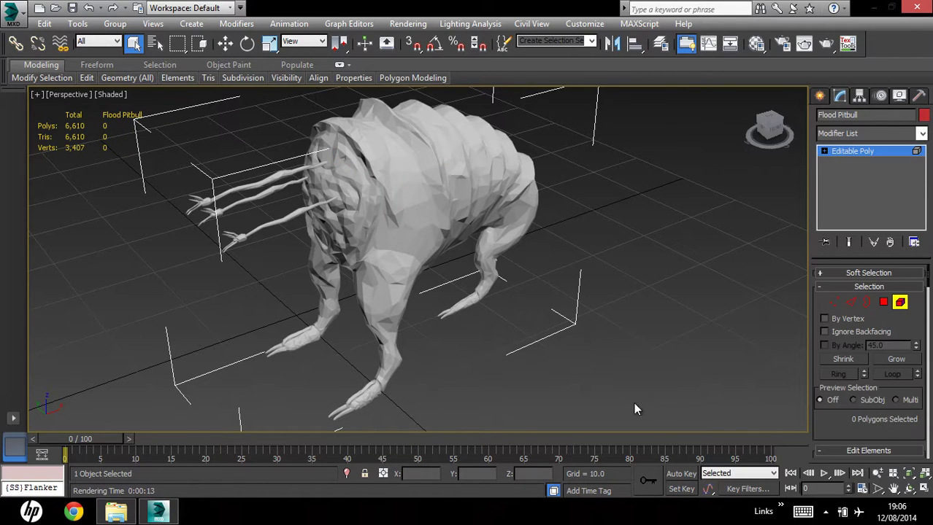
key(ctrl+a)
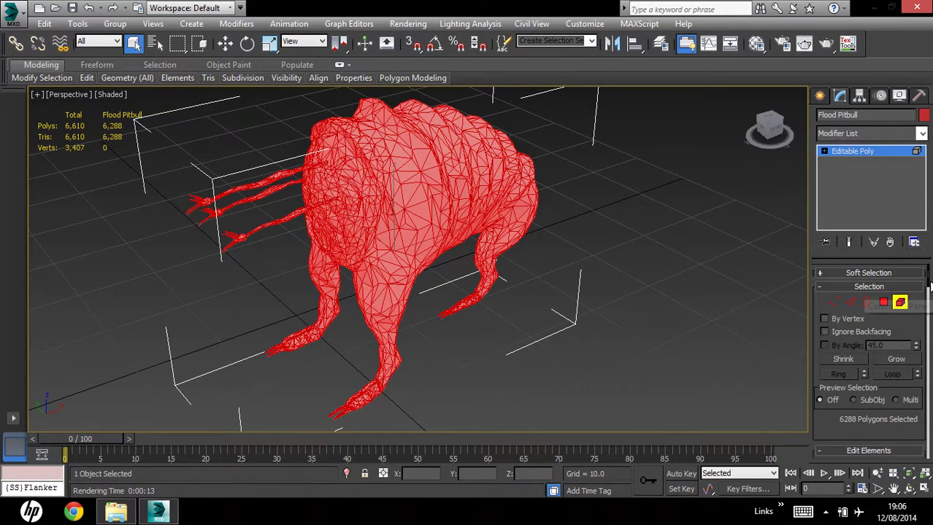
drag(929, 288, 928, 364)
scroll(872, 349, up, 3)
scroll(873, 348, down, 2)
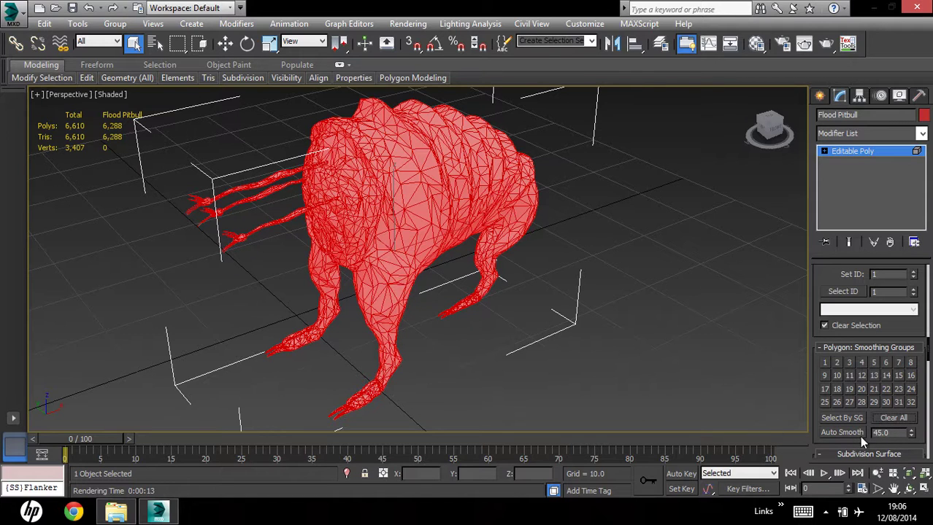
- Auto Smooth the low-poly Flood Pitbull's polygons at 45.0, deselect, and orbit to inspect the shading
click(849, 432)
click(685, 332)
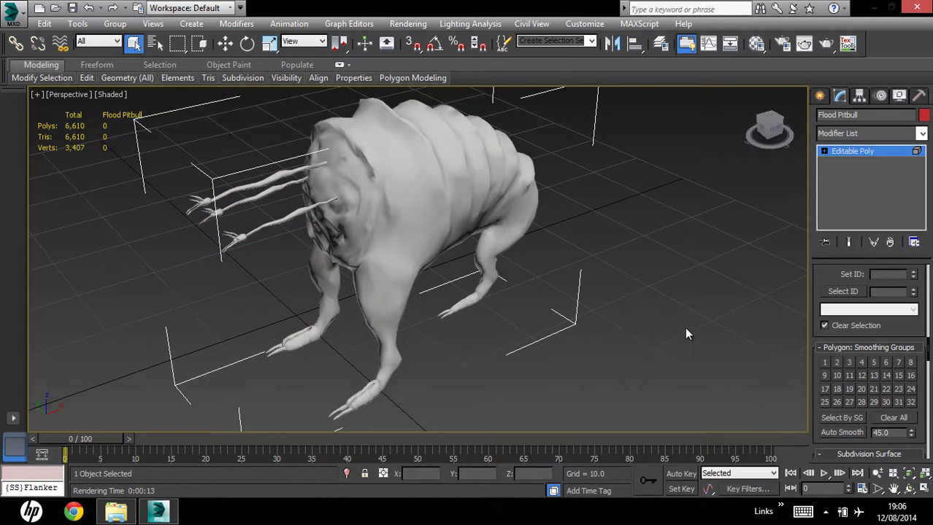
alt+middle_drag(475, 257, 287, 227)
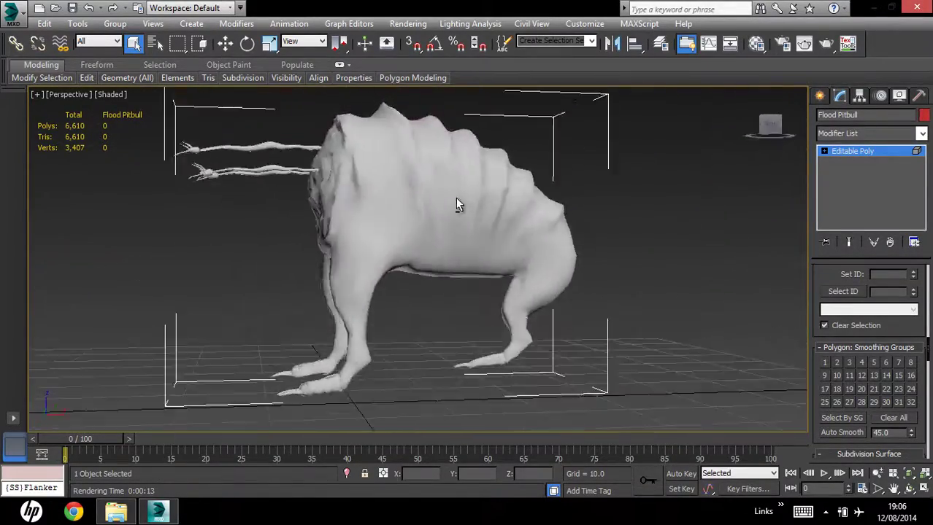
alt+middle_drag(459, 199, 447, 278)
- Merge Floodpitbull obj.max from the Explorer folder into the scene, using the scene's material
click(116, 511)
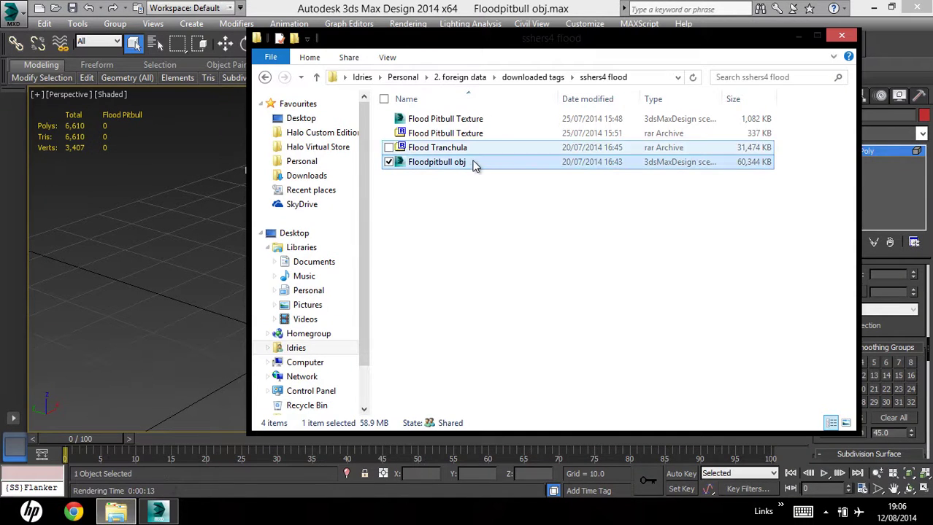
drag(132, 193, 133, 194)
click(167, 210)
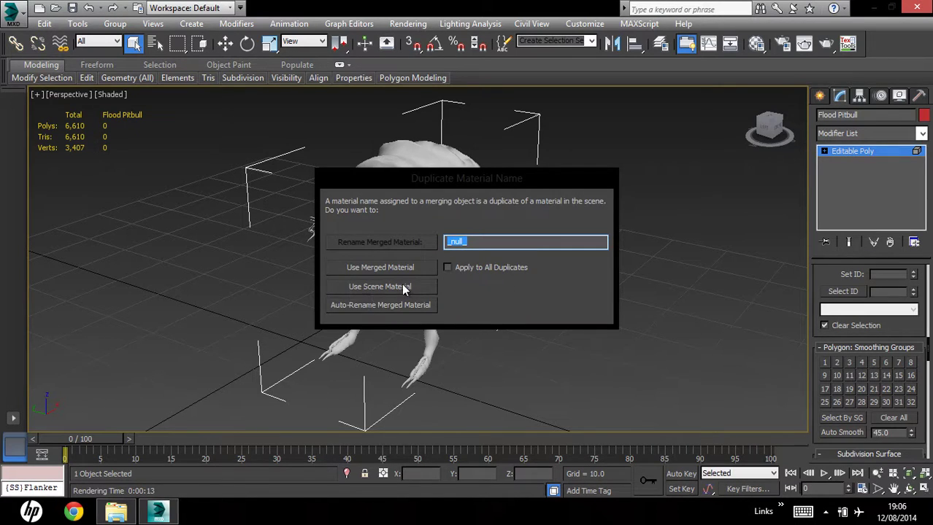
click(393, 267)
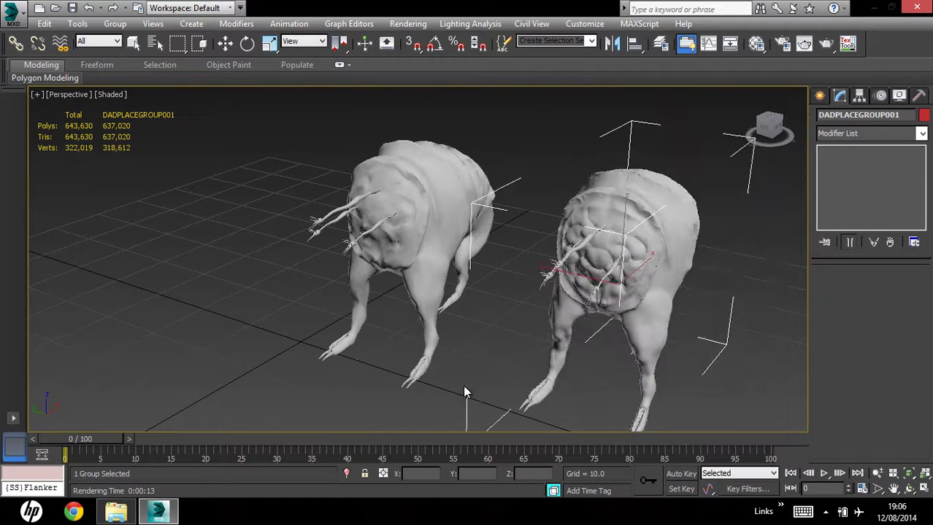
- Place the merged high-poly Floodpitbull beside the low-poly one, deselect it, and orbit to compare both
click(462, 388)
middle_drag(499, 333, 480, 321)
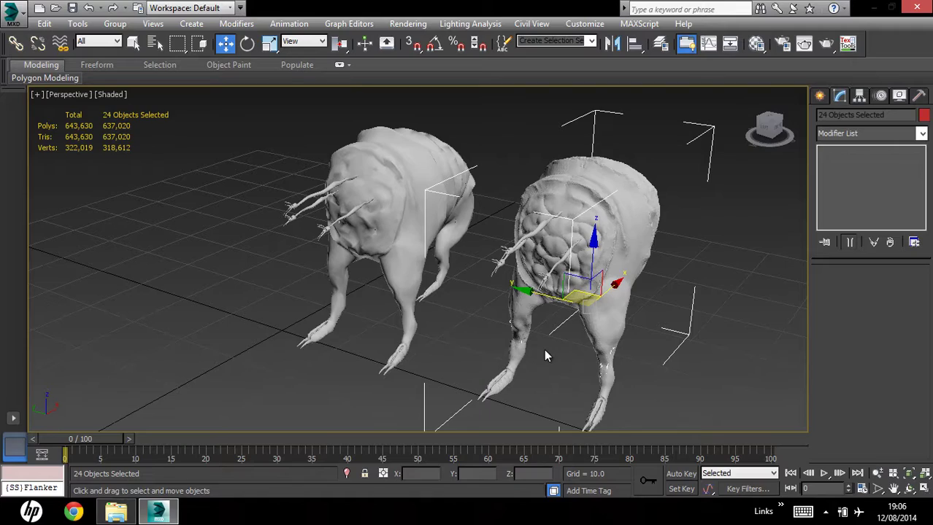
alt+middle_drag(530, 362, 637, 145)
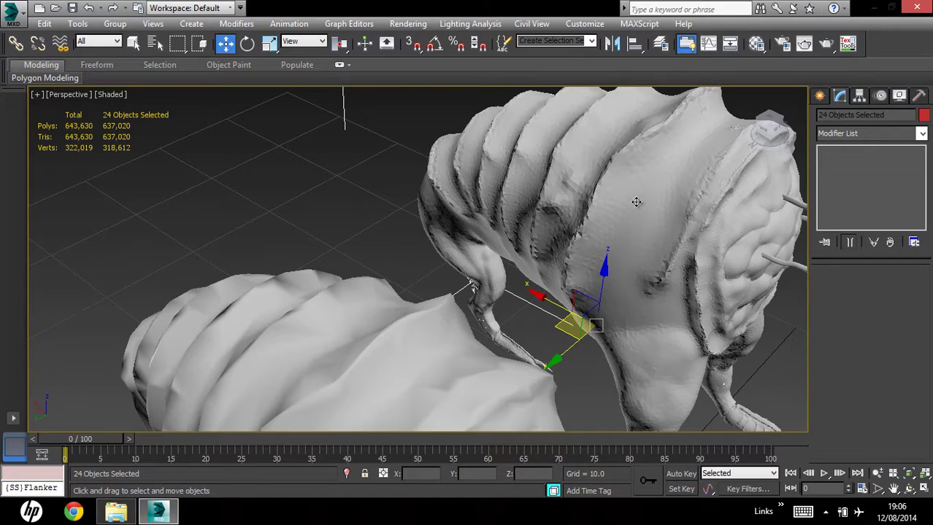
alt+middle_drag(555, 266, 723, 252)
click(708, 272)
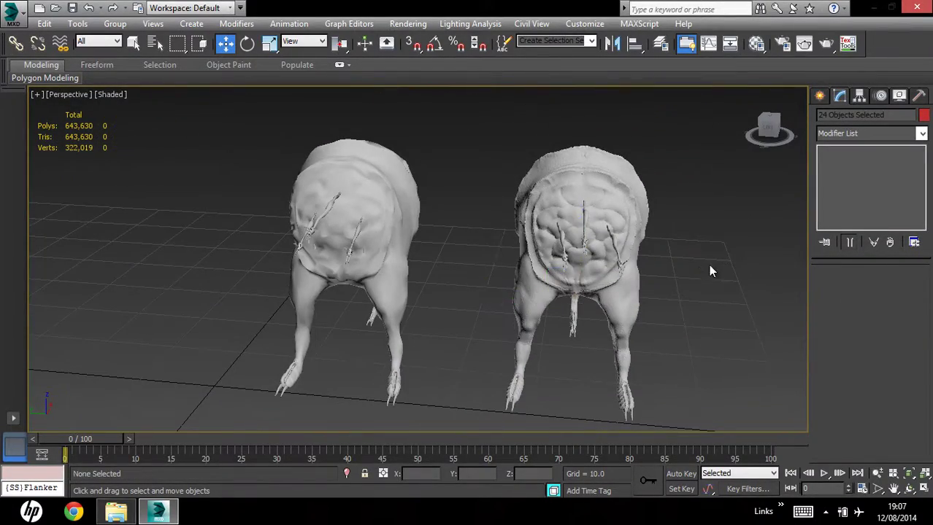
alt+middle_drag(380, 235, 489, 241)
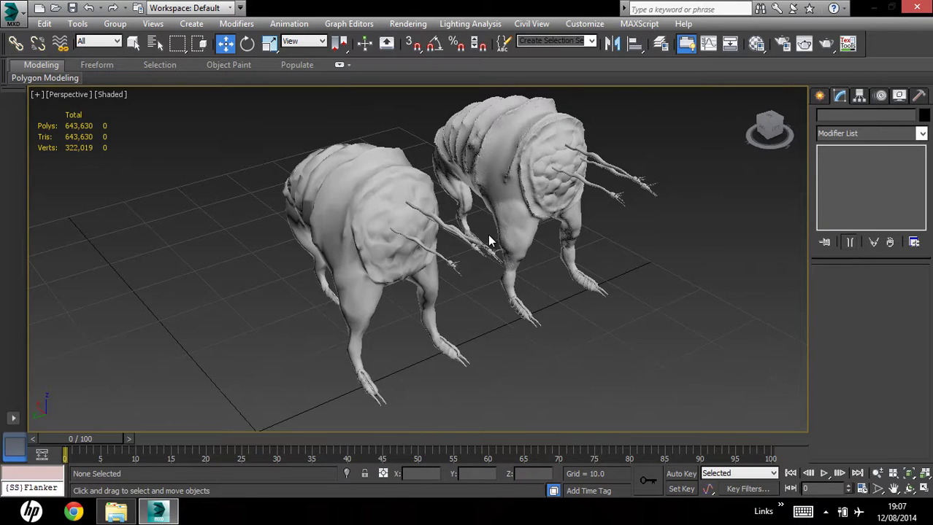